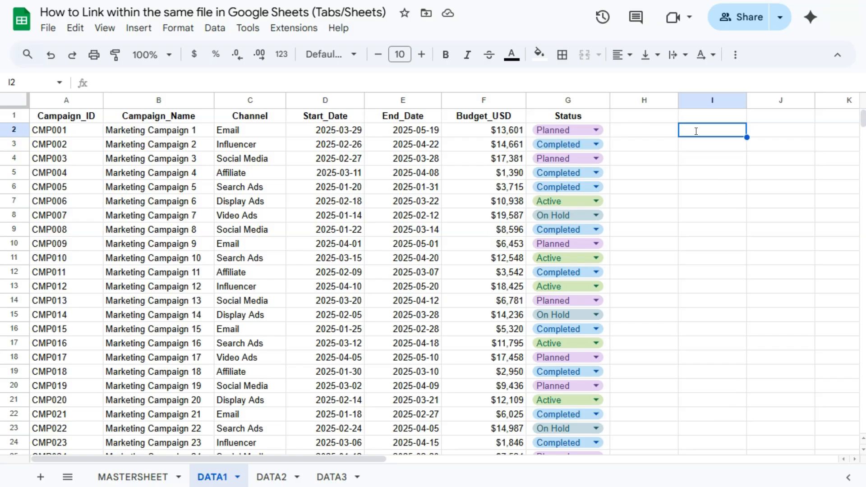
# - Link cell I2 on DATA1 to the first campaign's status with the formula =G2
pyautogui.doubleClick(696, 131)
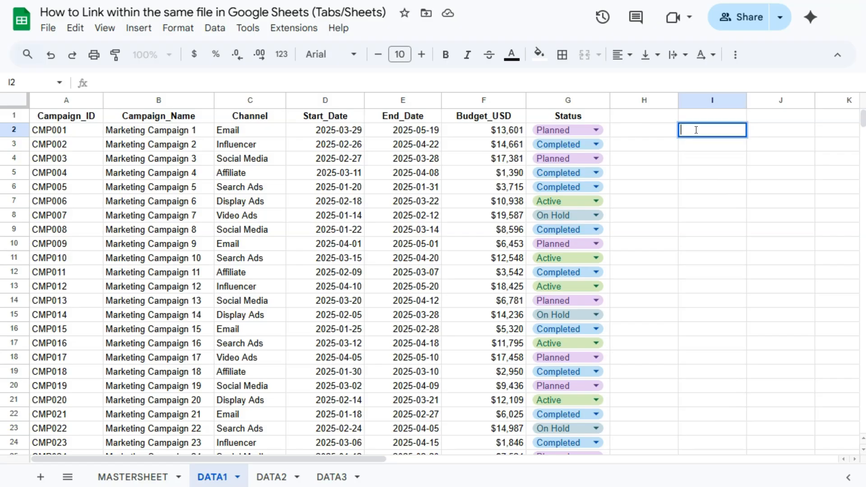
pyautogui.click(604, 131)
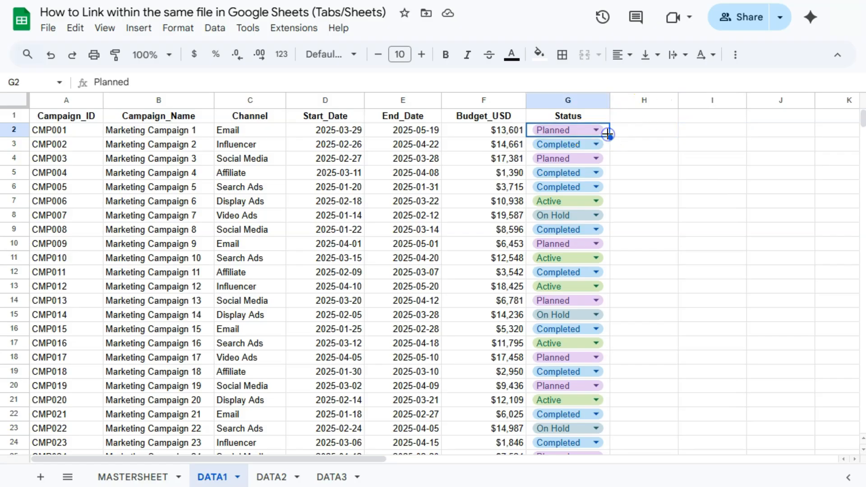
pyautogui.click(711, 133)
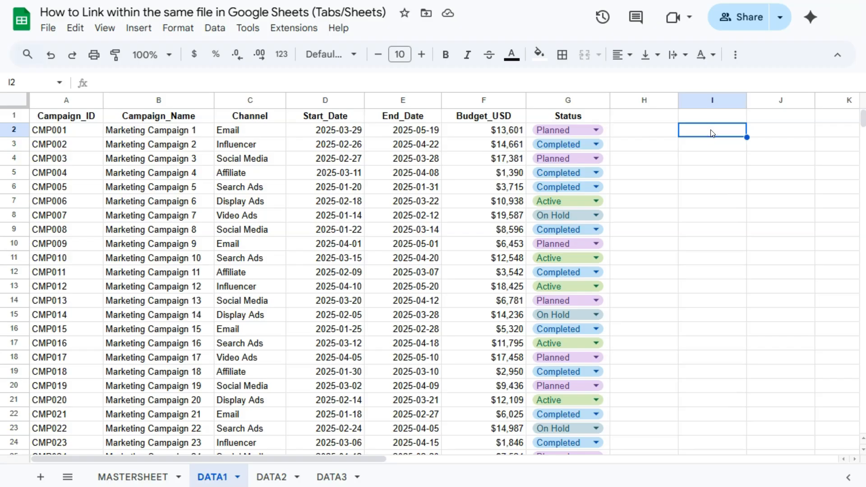
pyautogui.write('=')
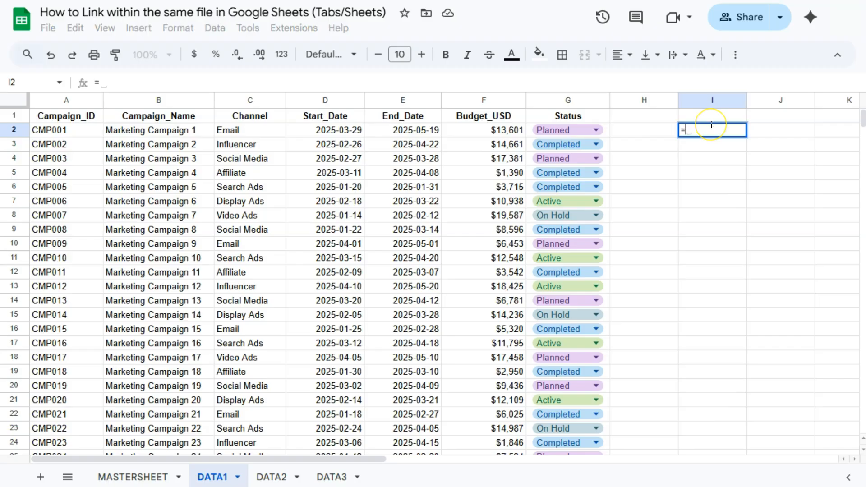
pyautogui.write('G2')
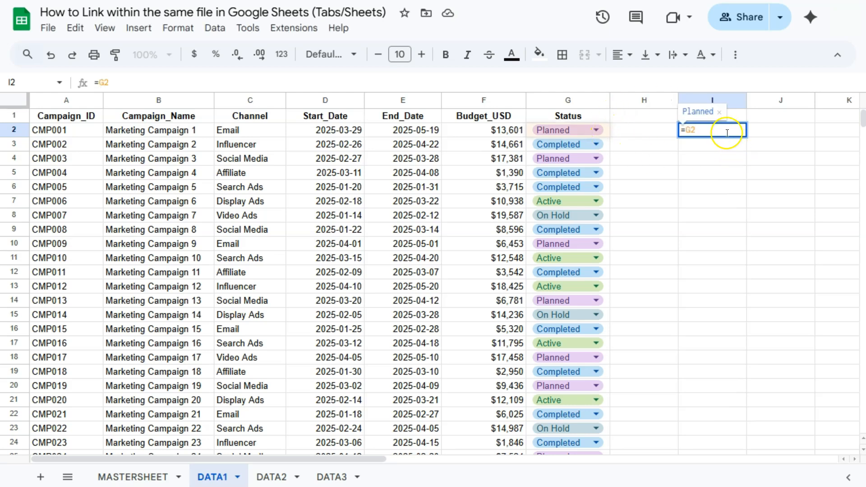
pyautogui.press('Return')
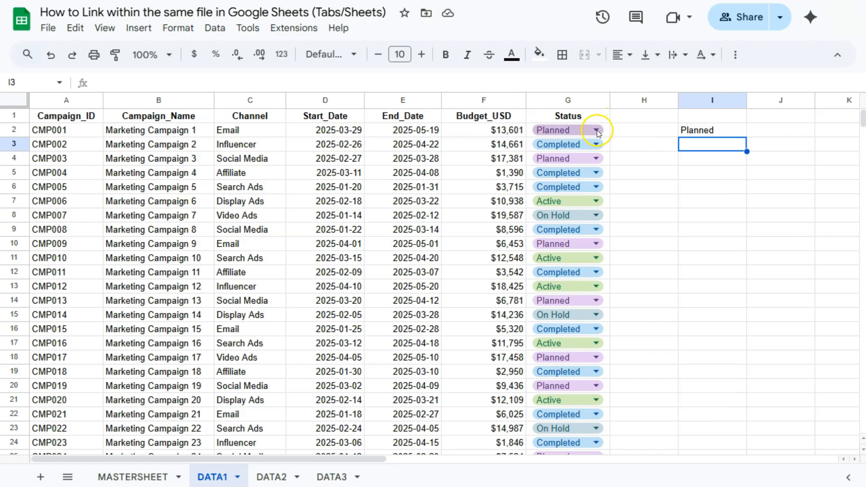
# - Test the link in I2 by changing CMP001's status in G2 to Completed and then to On Hold
pyautogui.click(723, 135)
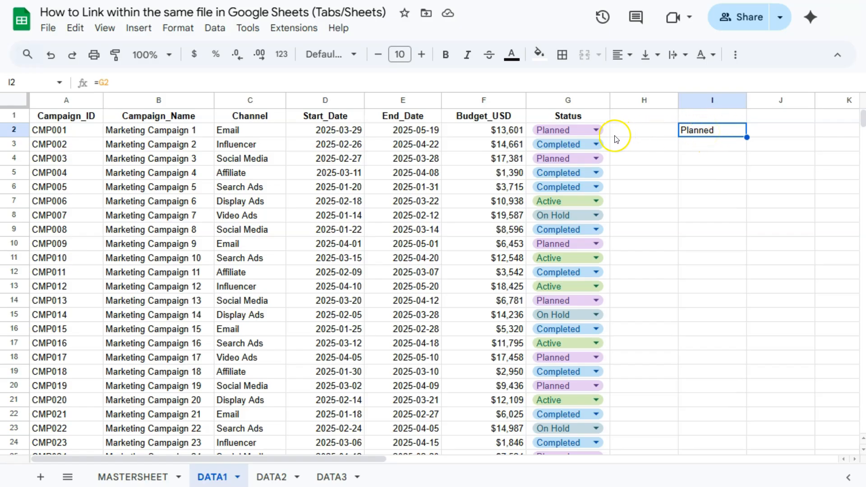
pyautogui.click(594, 131)
pyautogui.click(571, 170)
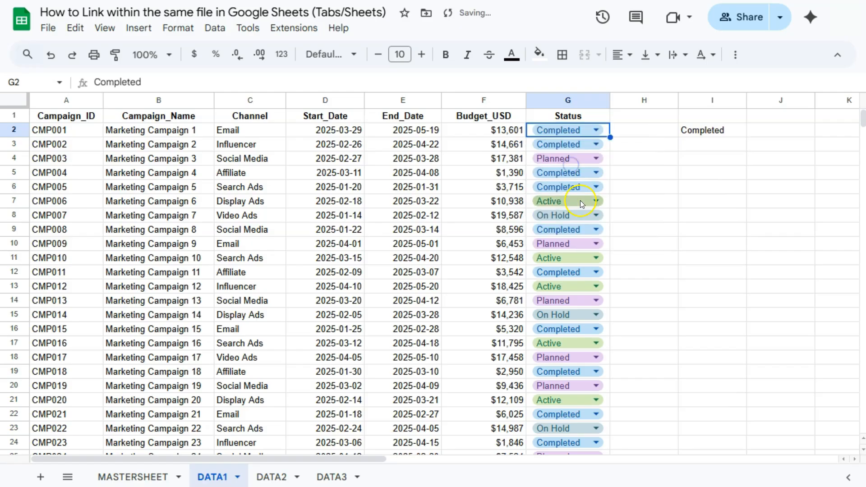
pyautogui.click(702, 132)
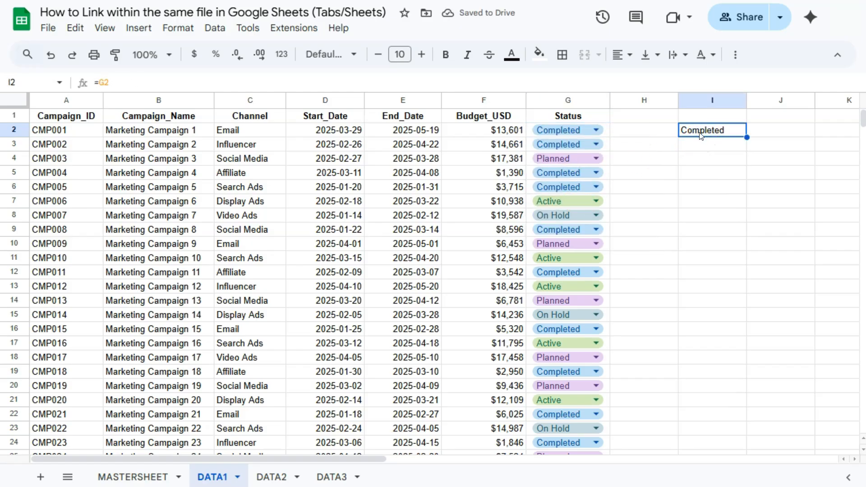
pyautogui.click(598, 131)
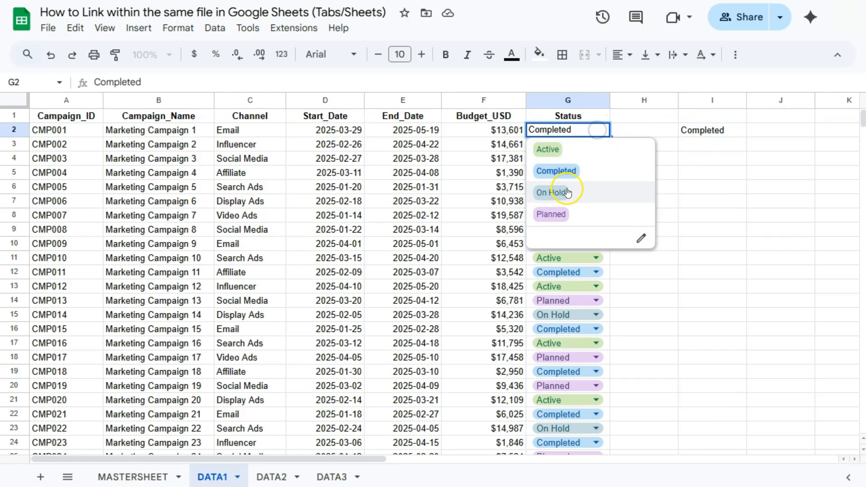
pyautogui.click(560, 191)
pyautogui.click(711, 131)
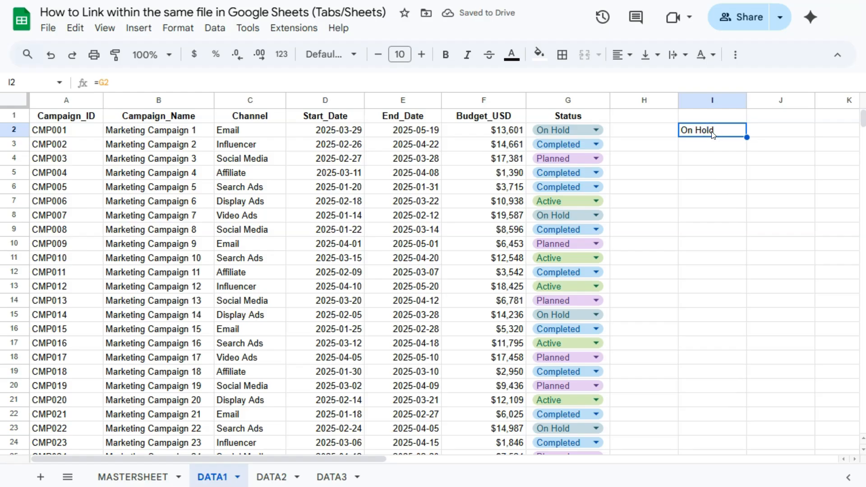
pyautogui.click(717, 132)
# - Link a range of statuses into column I by entering the array formula ={G2:G12} in cell I4
pyautogui.click(722, 158)
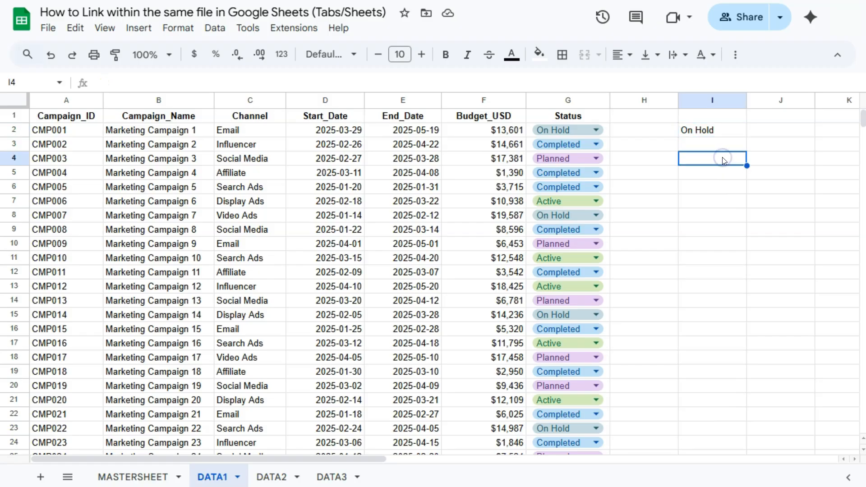
pyautogui.write('=')
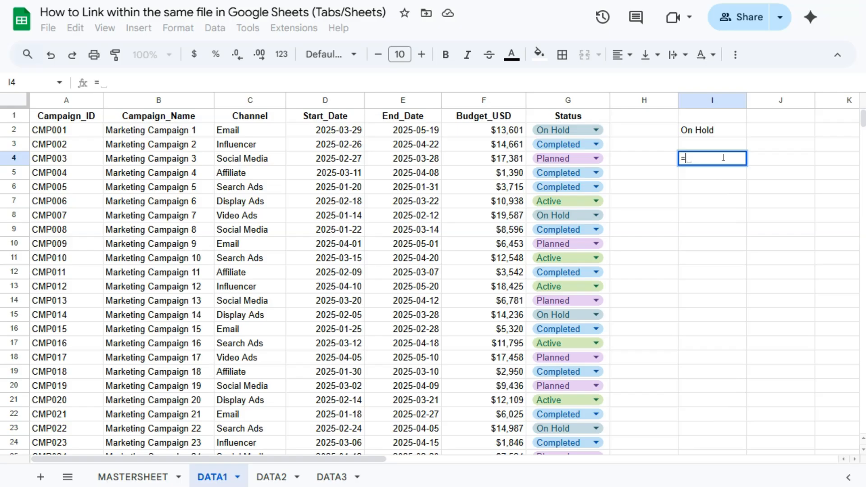
pyautogui.write('{')
pyautogui.click(607, 133)
pyautogui.moveTo(608, 133); pyautogui.dragTo(611, 278)
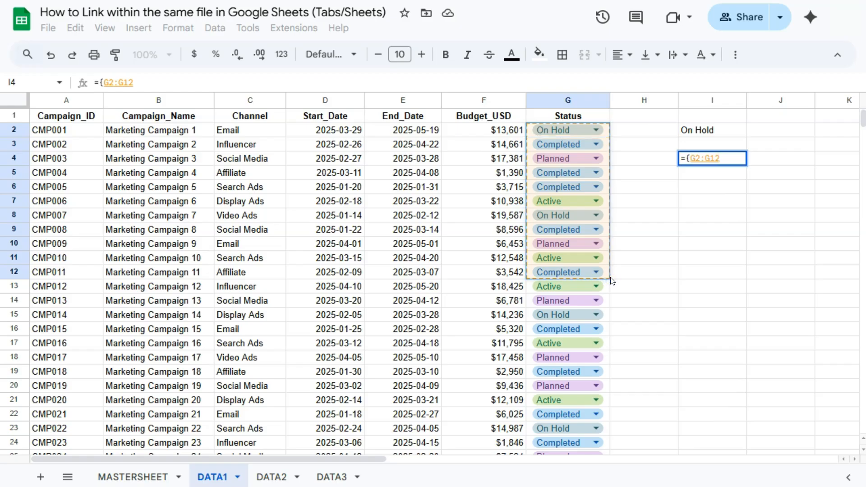
pyautogui.write('}')
pyautogui.press('Return')
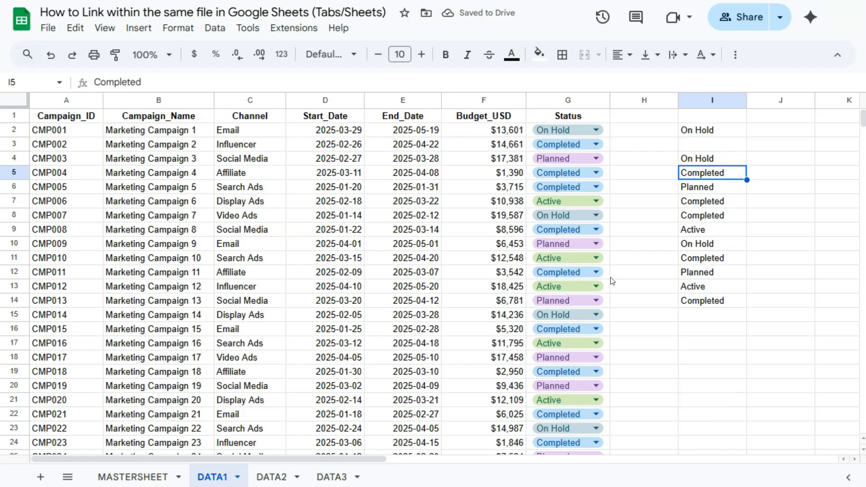
# - Set CMP005's status in G6 to On Hold, and clear the linked cells I2:I14
pyautogui.click(596, 188)
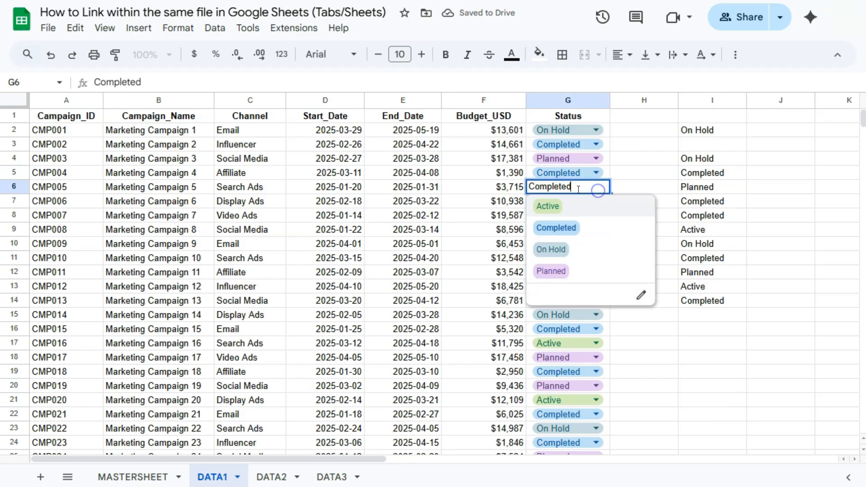
pyautogui.click(563, 251)
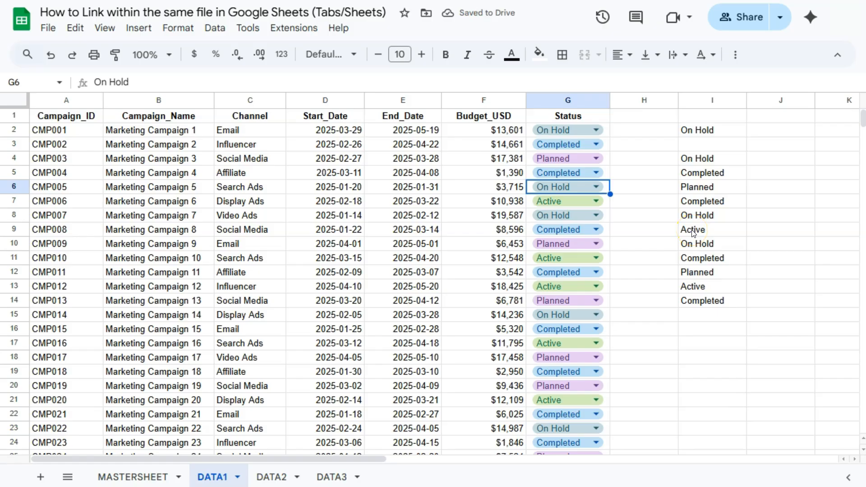
pyautogui.moveTo(730, 131); pyautogui.dragTo(730, 299)
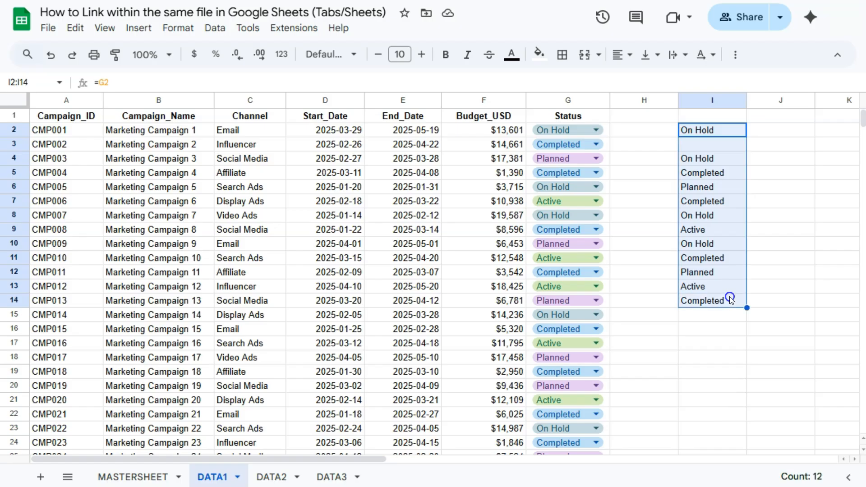
pyautogui.press('Delete')
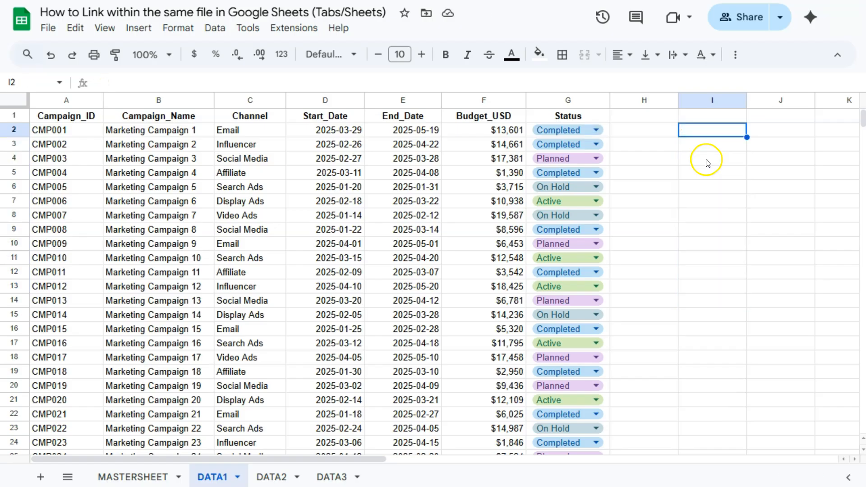
# - Link the Status cell B2 on MASTERSHEET to CMP001's status on the DATA1 sheet with =DATA1!G2
pyautogui.click(136, 477)
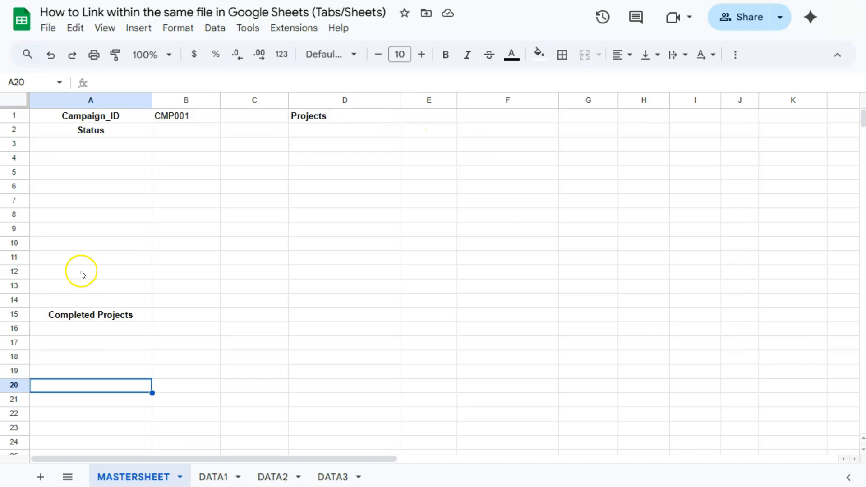
pyautogui.click(186, 131)
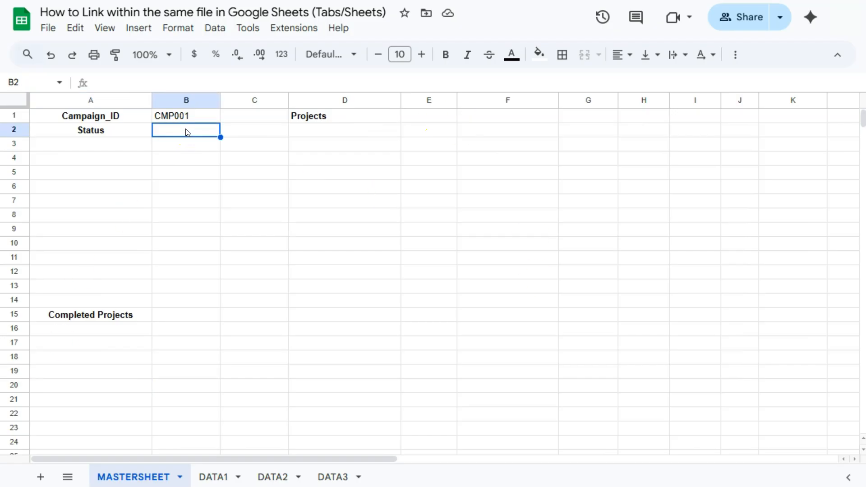
pyautogui.click(188, 116)
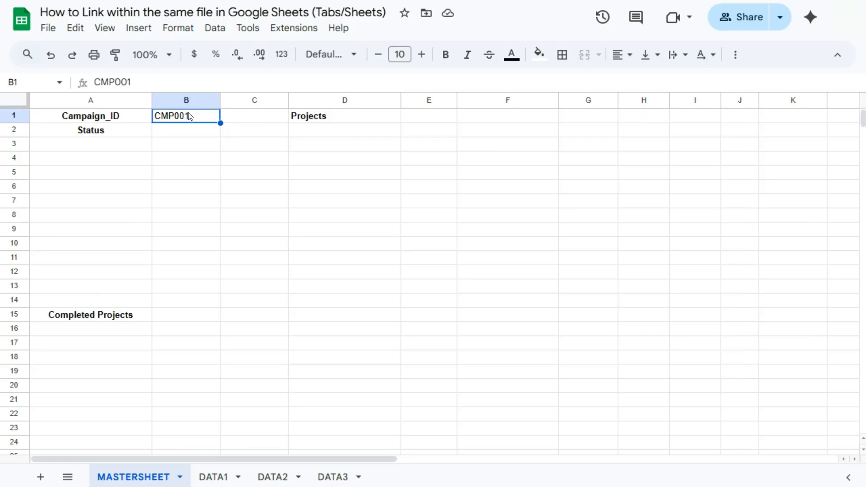
pyautogui.click(189, 132)
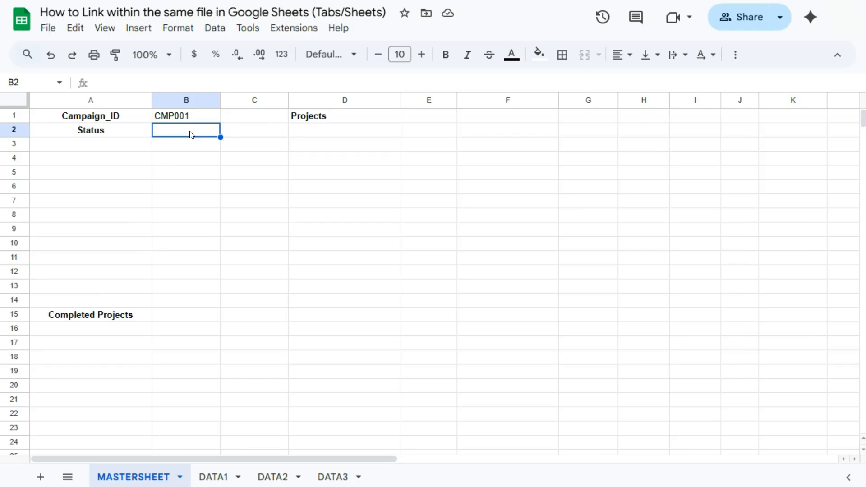
pyautogui.write('=')
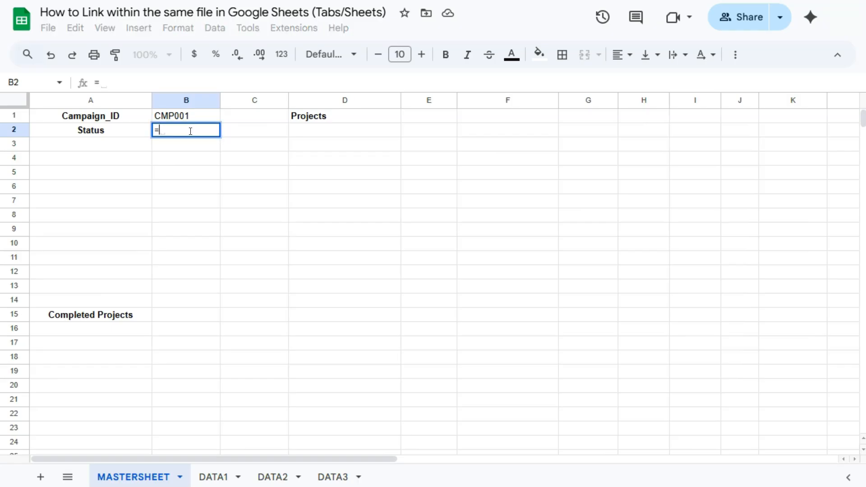
pyautogui.click(212, 477)
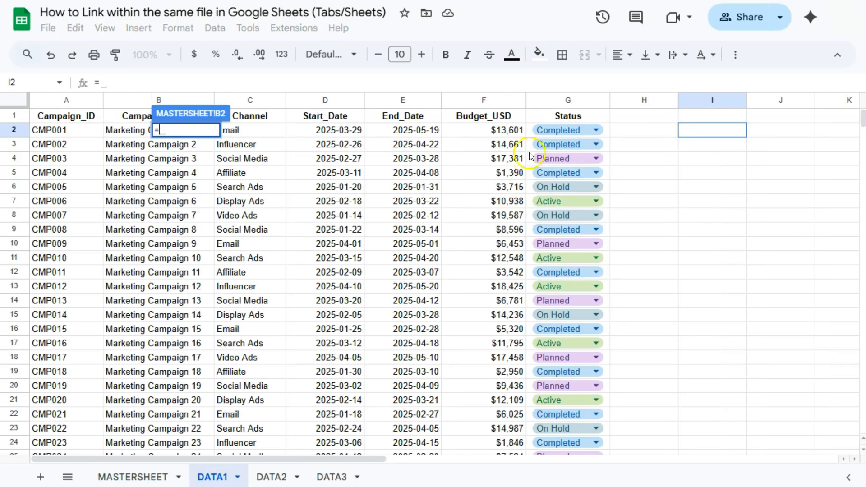
pyautogui.click(532, 135)
pyautogui.press('Return')
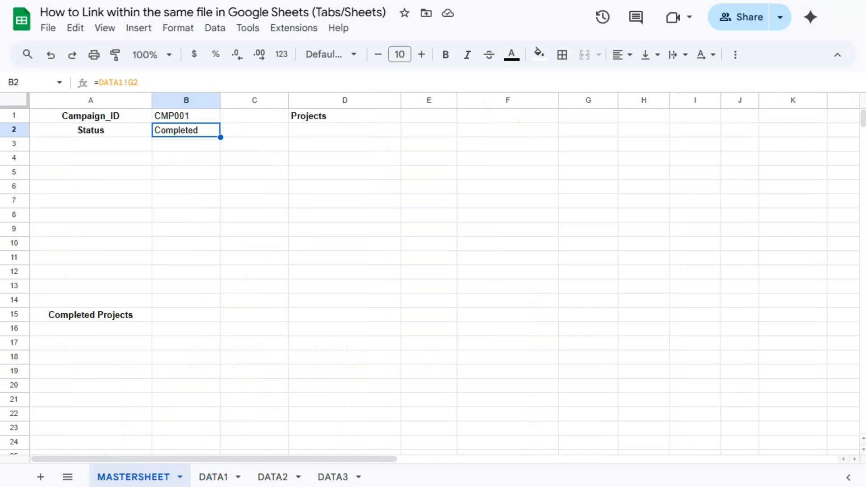
# - Change CMP001's status on DATA1 to On Hold and check the linked Status cell on MASTERSHEET
pyautogui.click(211, 477)
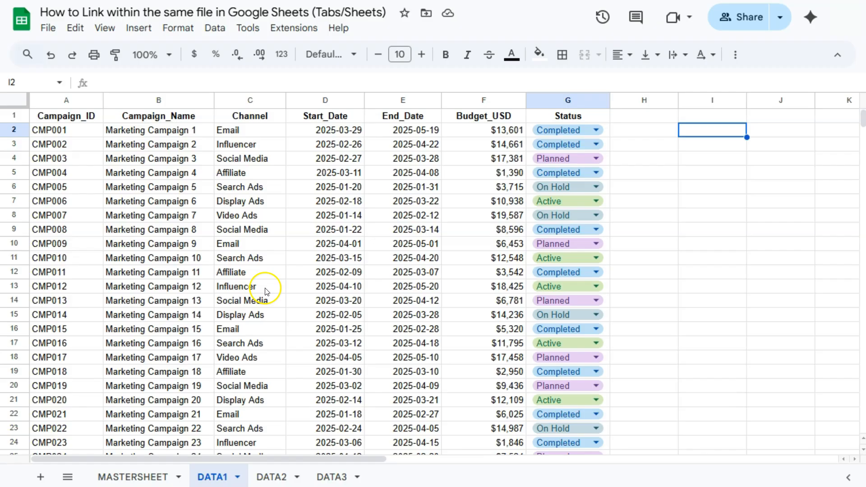
pyautogui.click(133, 476)
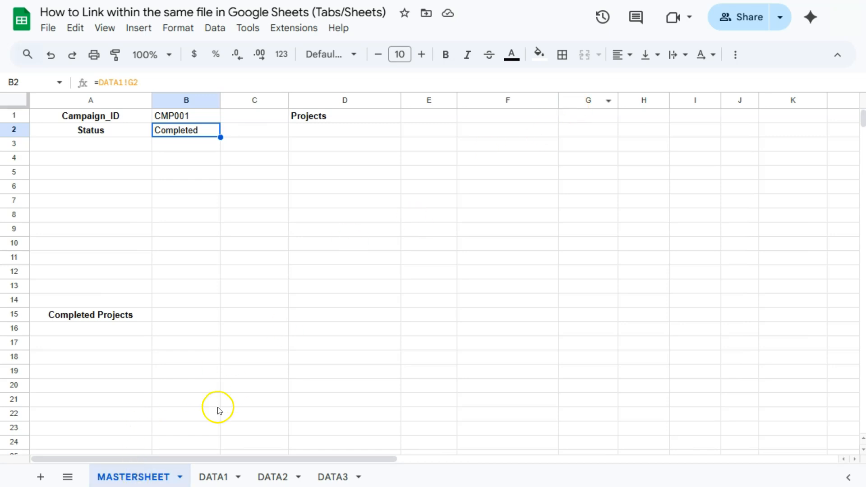
pyautogui.click(213, 476)
pyautogui.click(596, 129)
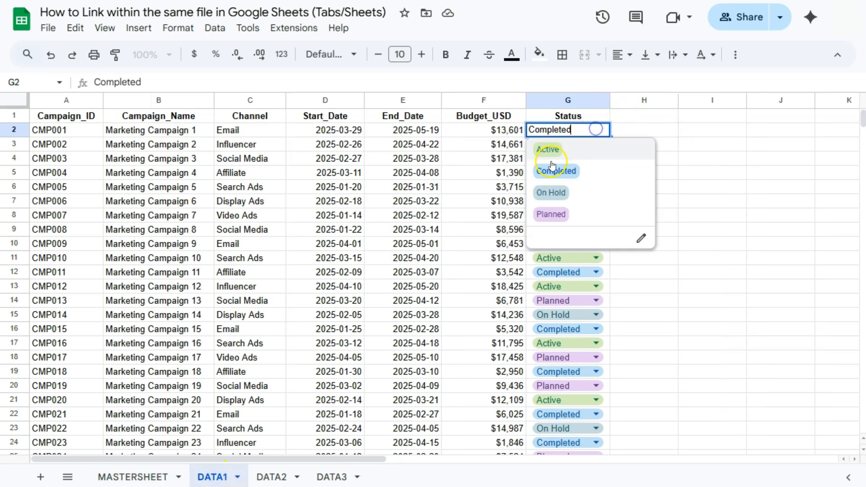
pyautogui.click(551, 193)
pyautogui.click(123, 476)
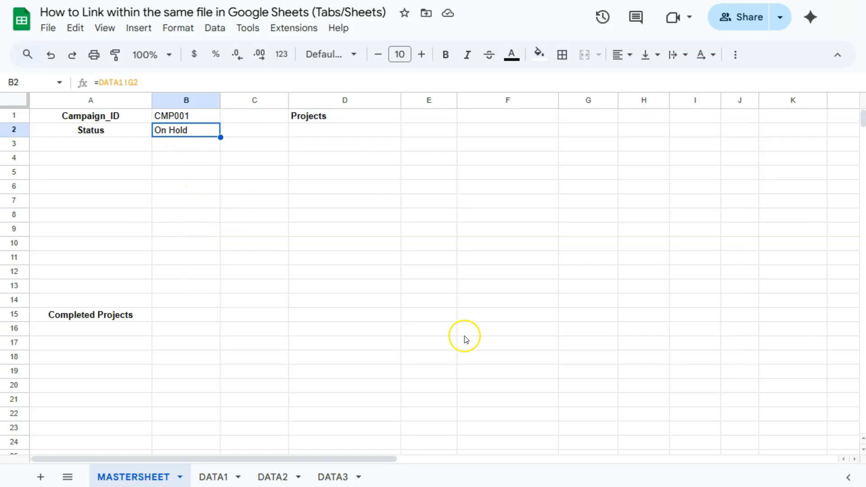
# - Examine the campaign rows on DATA2 as the source for the Projects section, and return to cell E1 on MASTERSHEET
pyautogui.click(422, 127)
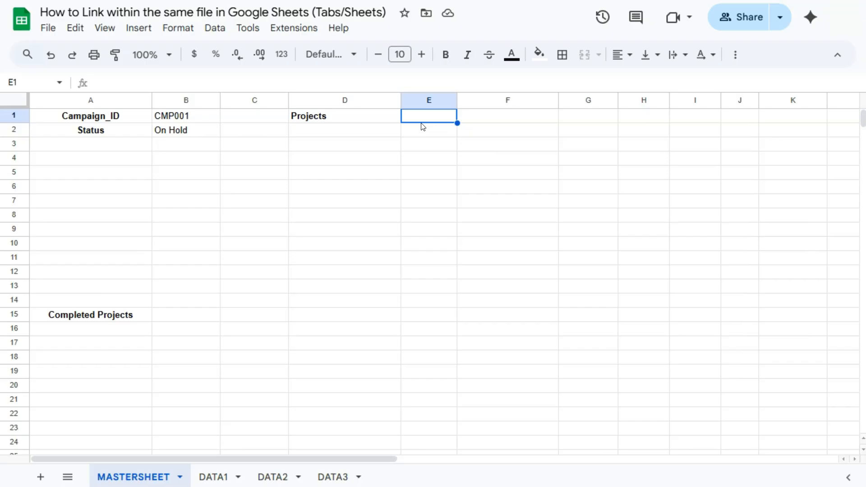
pyautogui.click(277, 476)
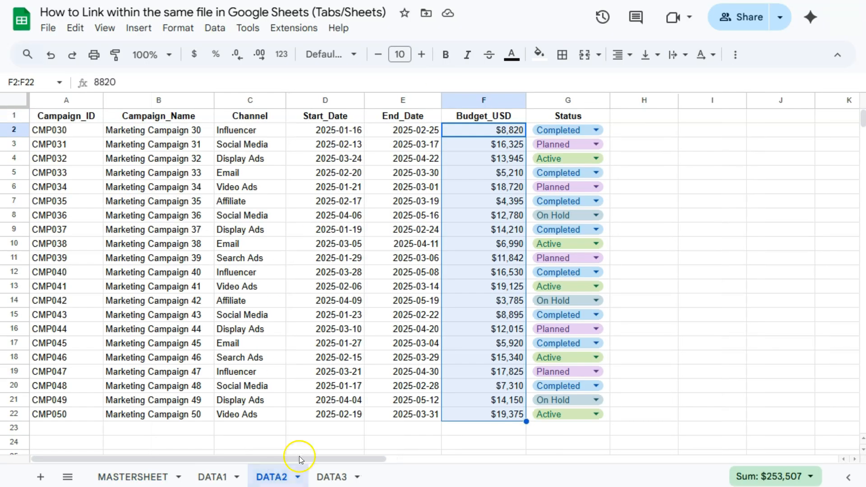
pyautogui.click(133, 477)
pyautogui.click(251, 482)
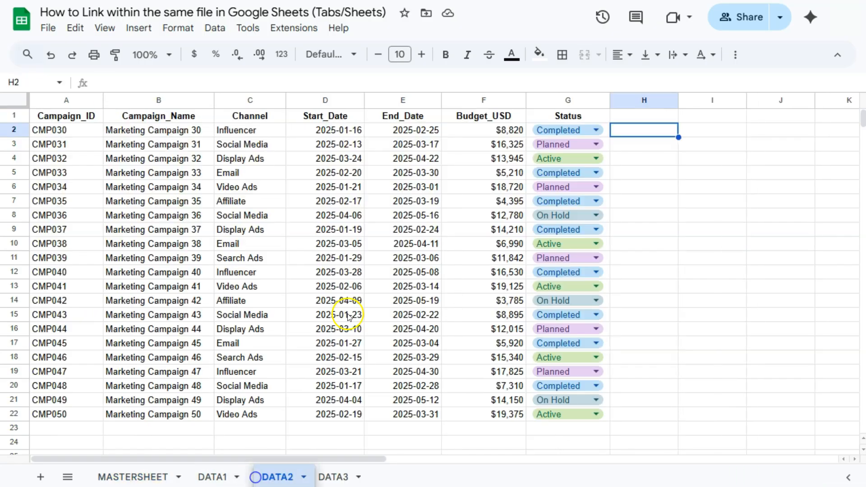
pyautogui.moveTo(85, 131); pyautogui.dragTo(531, 212)
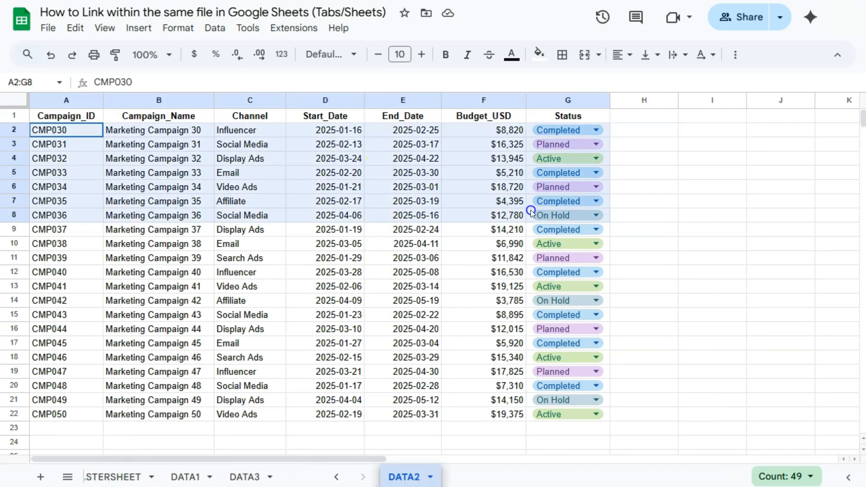
pyautogui.click(136, 477)
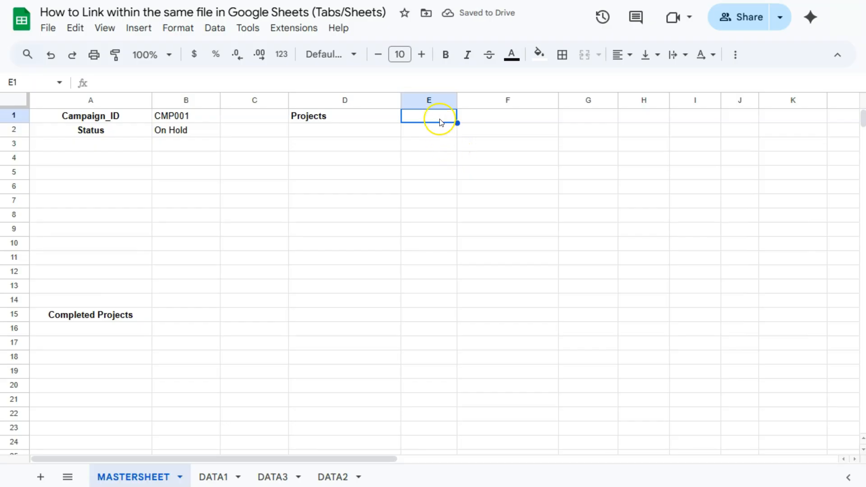
# - Link the Projects section from cell E1 on MASTERSHEET to the DATA2 campaign rows with ={DATA2!A2:G8}
pyautogui.write('={')
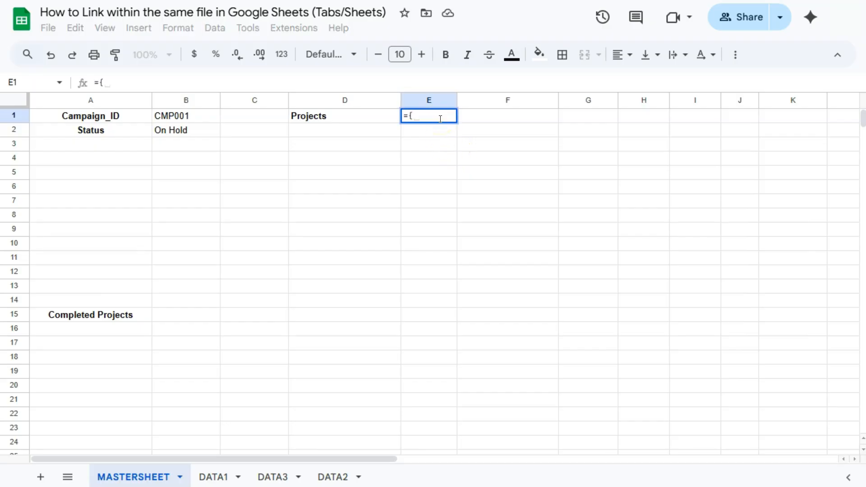
pyautogui.click(271, 477)
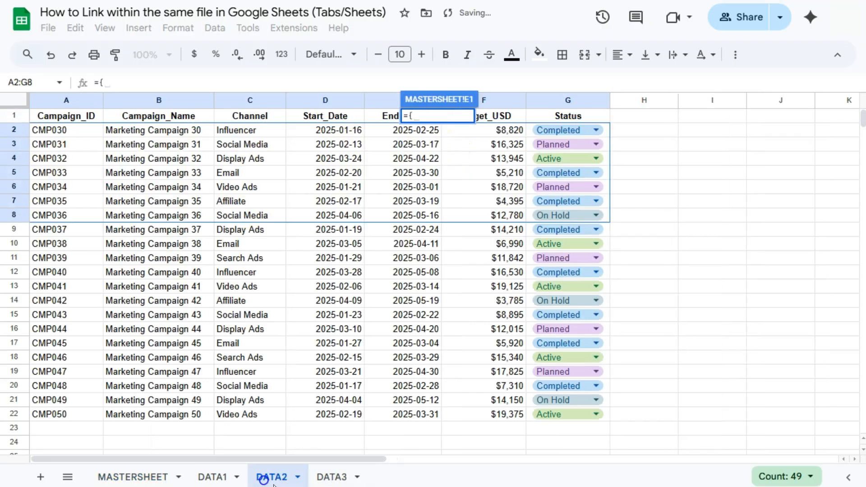
pyautogui.moveTo(58, 131); pyautogui.dragTo(540, 221)
pyautogui.write('}')
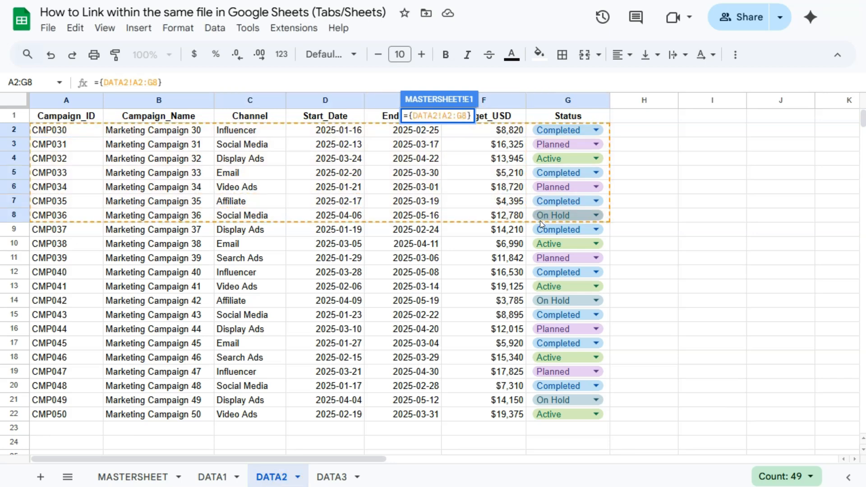
pyautogui.press('Return')
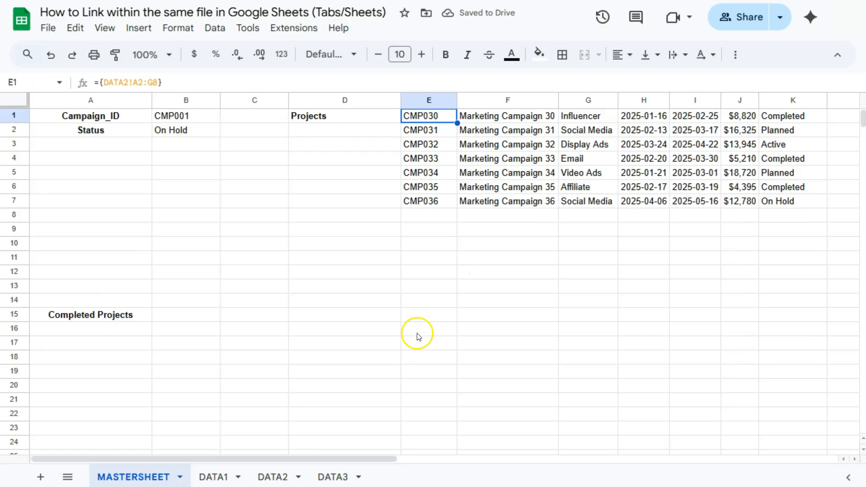
# - Change CMP031's status on DATA2 to Completed and check its linked status in K2 on MASTERSHEET
pyautogui.click(273, 477)
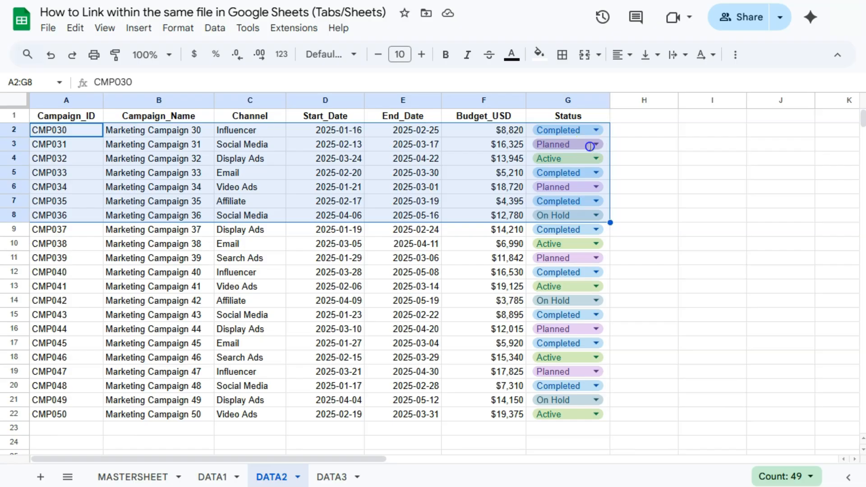
pyautogui.click(589, 146)
pyautogui.click(558, 183)
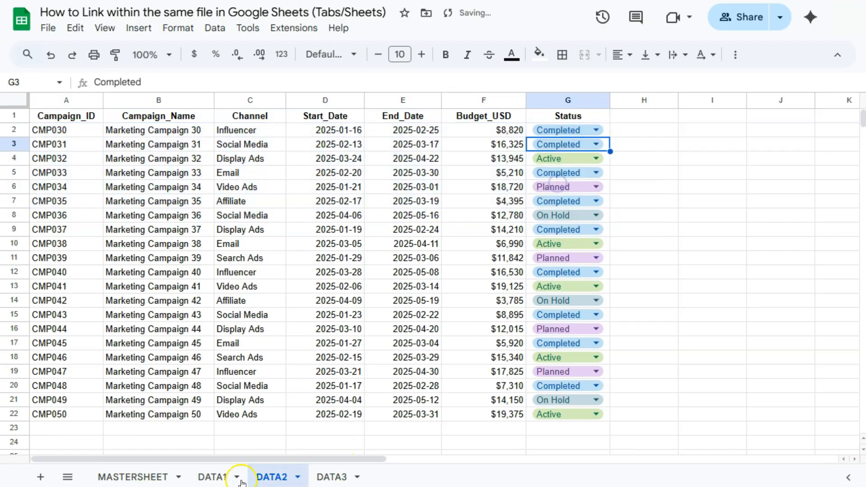
pyautogui.click(168, 476)
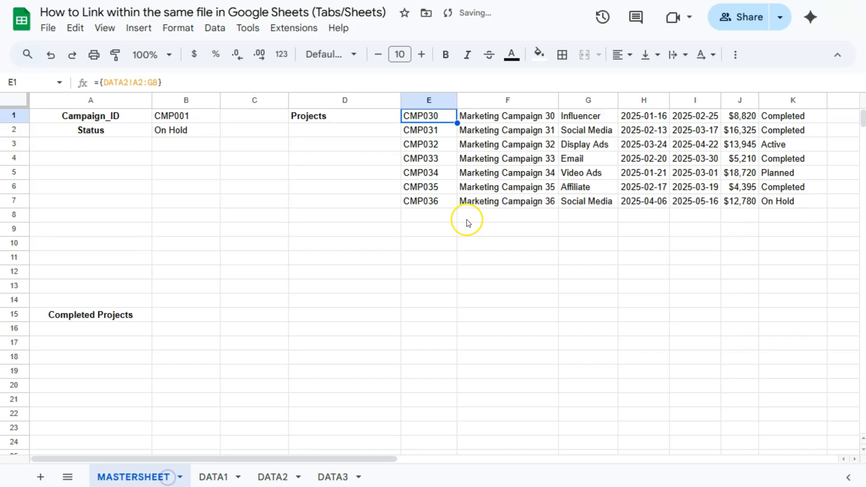
pyautogui.click(797, 130)
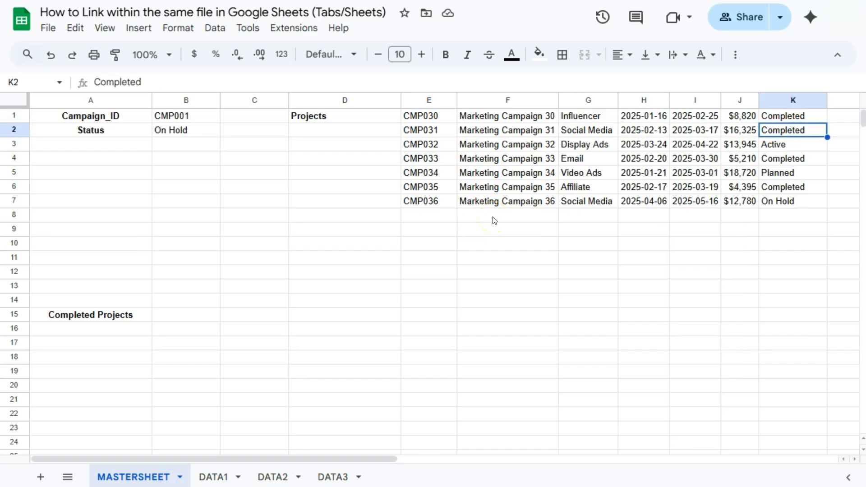
# - Start a COUNTIF formula in B15 beside Completed Projects, using the DATA3 status range G2:G51
pyautogui.click(182, 316)
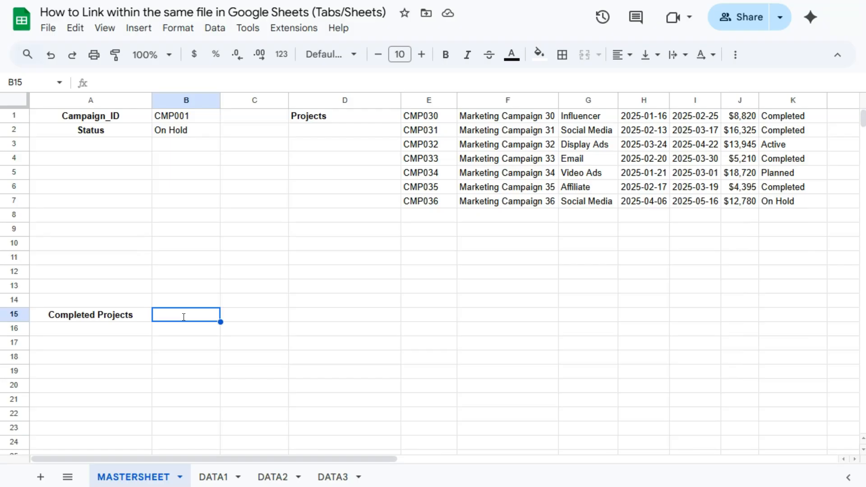
pyautogui.write('=')
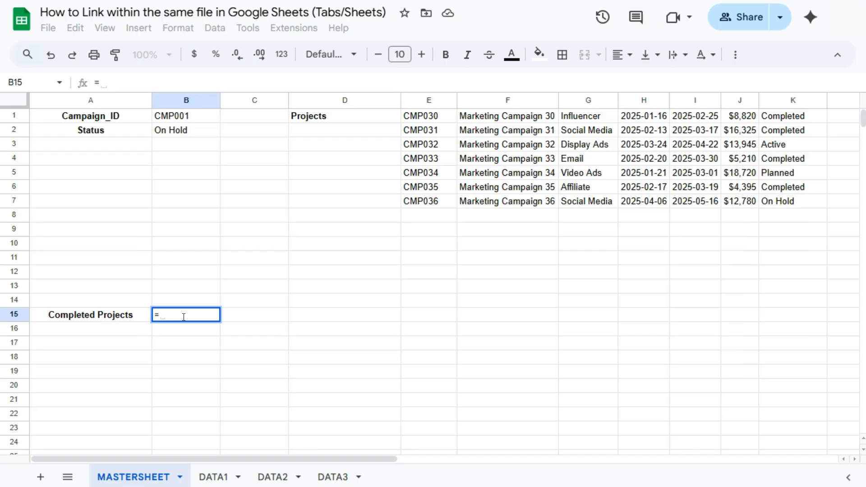
pyautogui.write('Count')
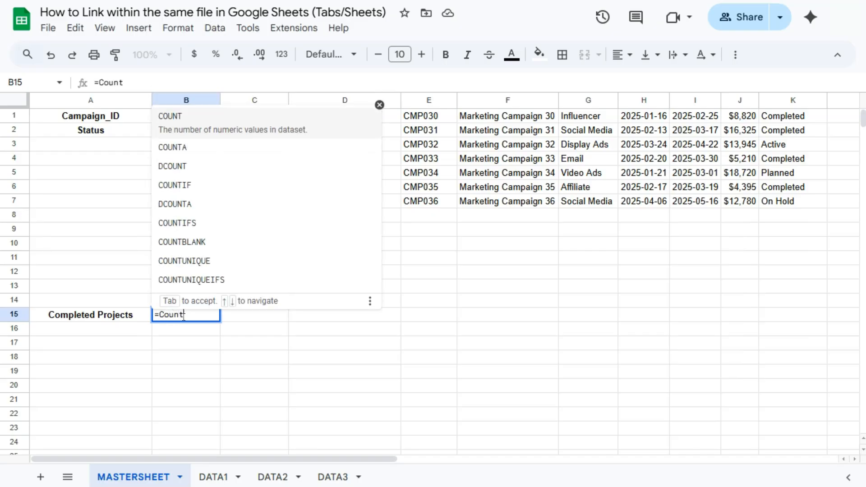
pyautogui.write('if')
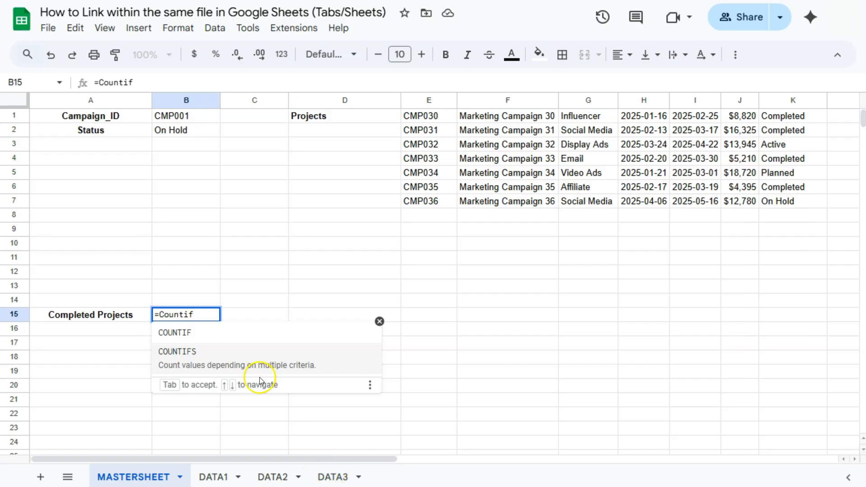
pyautogui.click(197, 338)
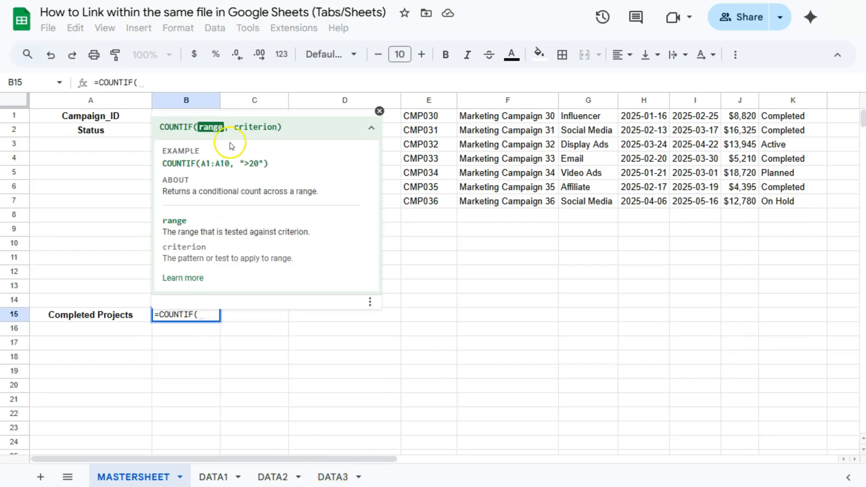
pyautogui.click(333, 476)
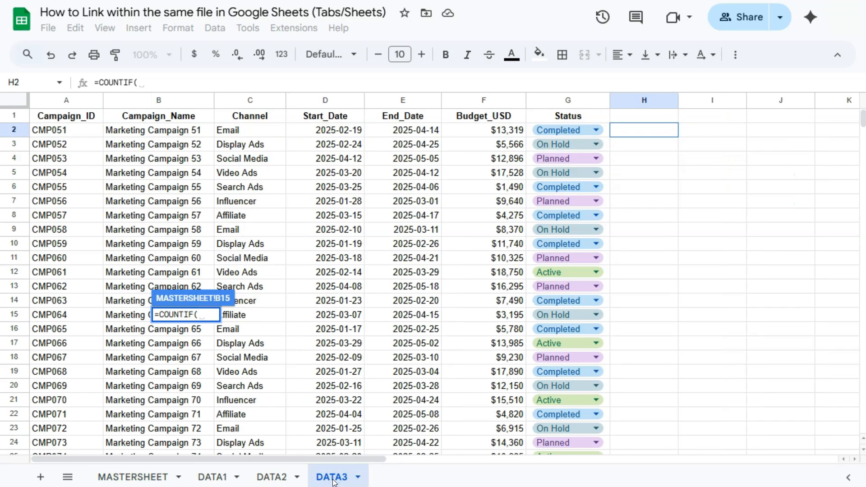
pyautogui.moveTo(555, 130); pyautogui.dragTo(566, 356)
pyautogui.scroll(-3, 564, 374)
pyautogui.scroll(-8, 564, 369)
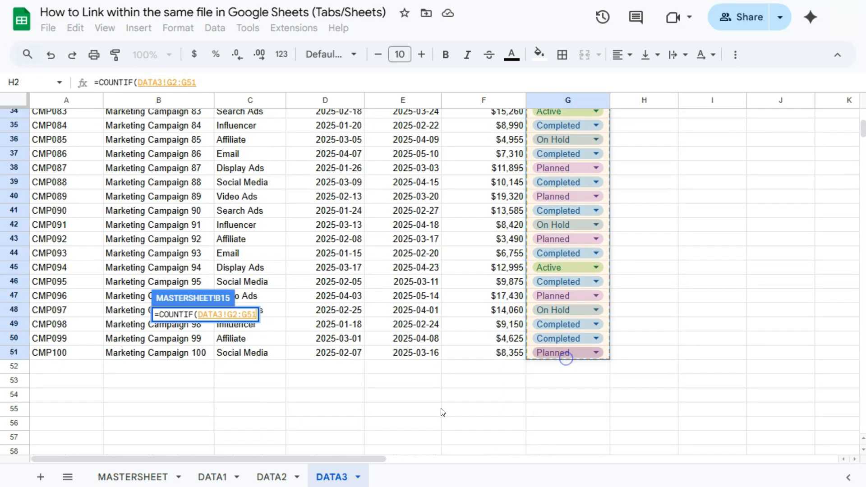
# - Finish the Completed Projects formula with the criterion "Completed", giving =COUNTIF(DATA3!G2:G51, "Completed")
pyautogui.click(127, 480)
pyautogui.write(',')
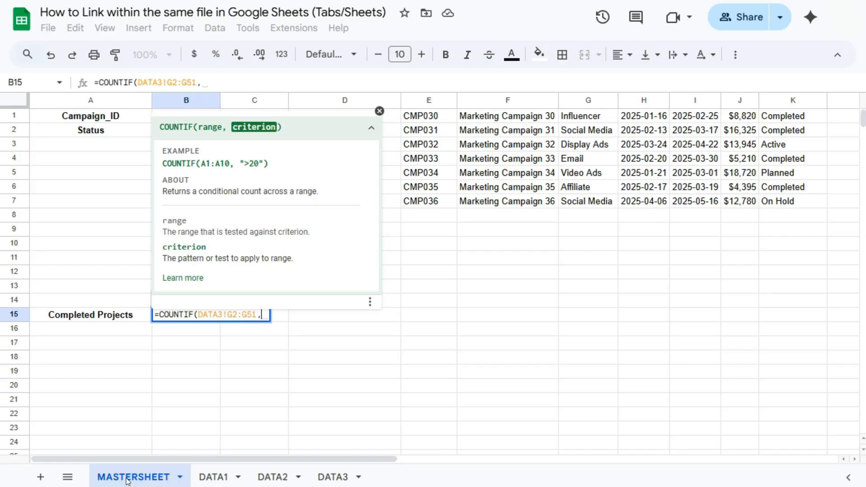
pyautogui.write(' "')
pyautogui.click(131, 481)
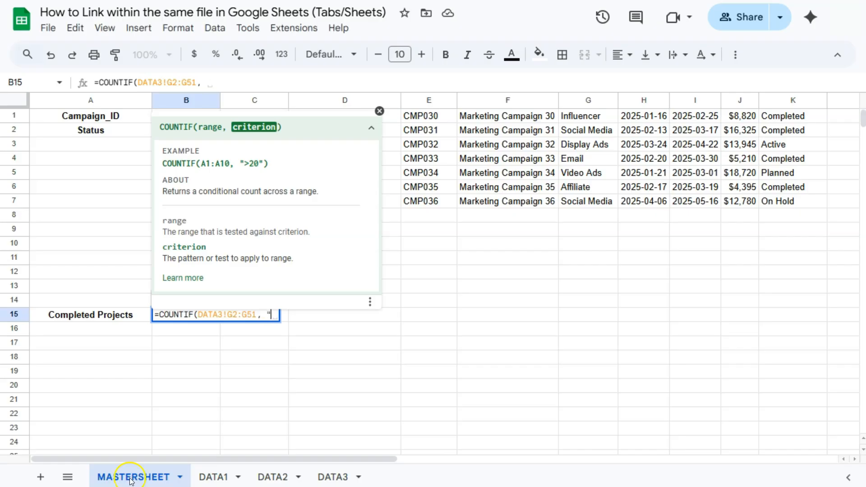
pyautogui.write('Completed')
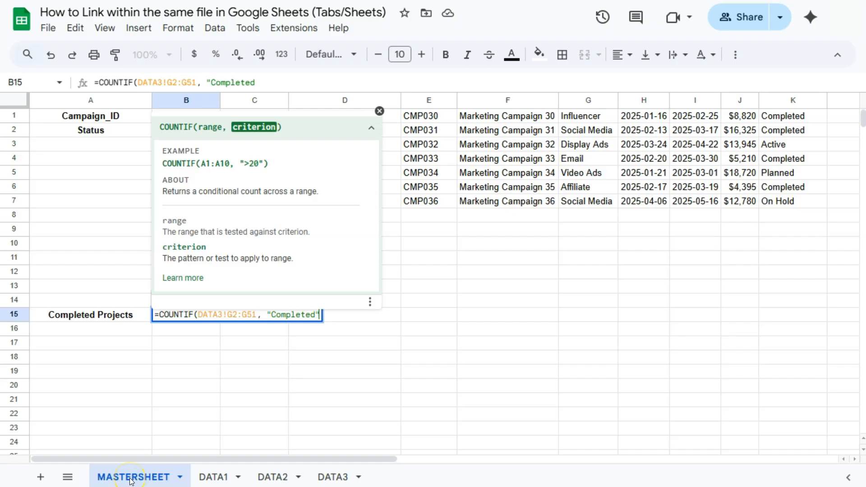
pyautogui.write('")')
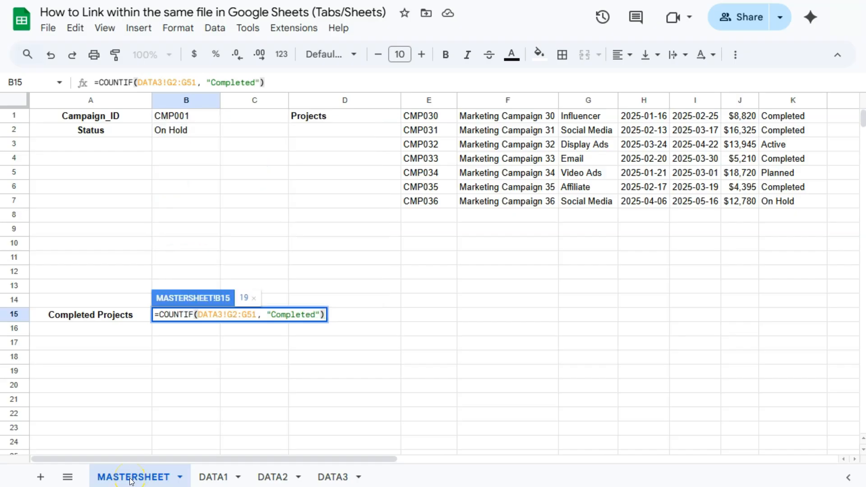
pyautogui.press('Return')
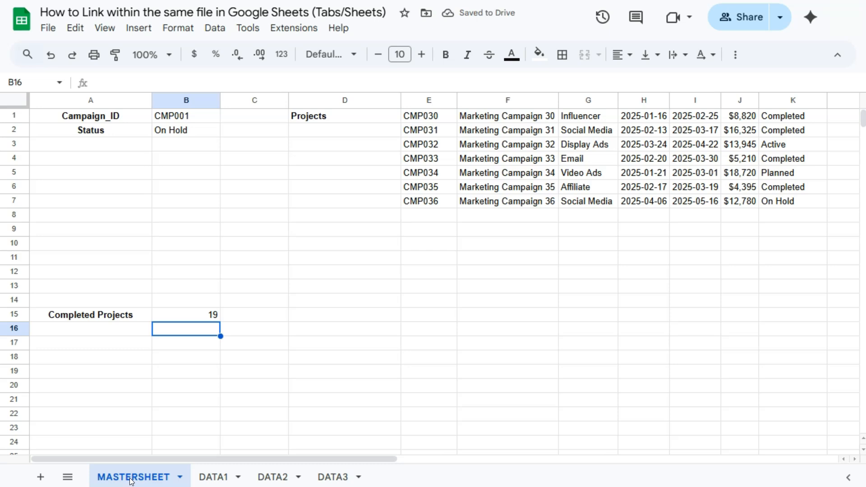
# - Change CMP088's status on DATA3 to On Hold and check the Completed Projects count in B15 on MASTERSHEET
pyautogui.click(350, 475)
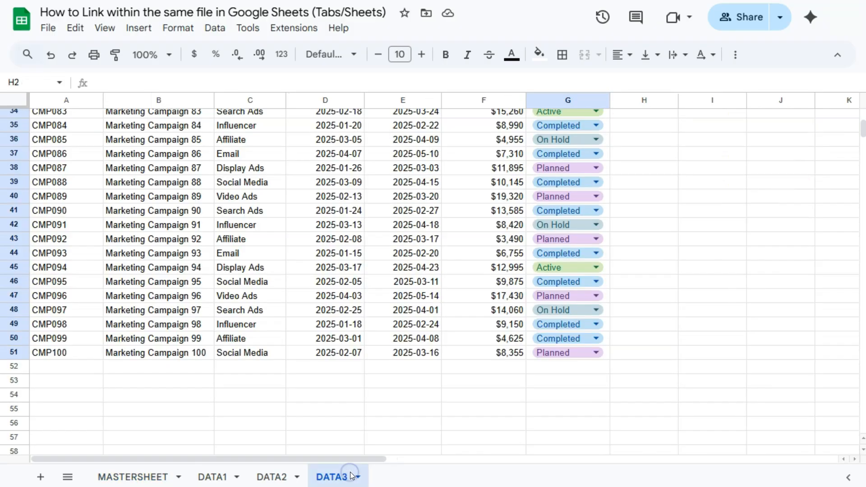
pyautogui.doubleClick(592, 181)
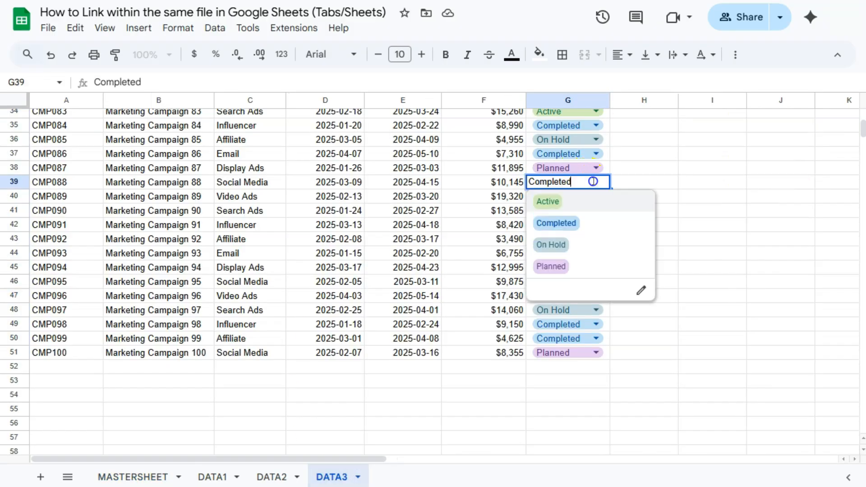
pyautogui.click(557, 246)
pyautogui.click(142, 476)
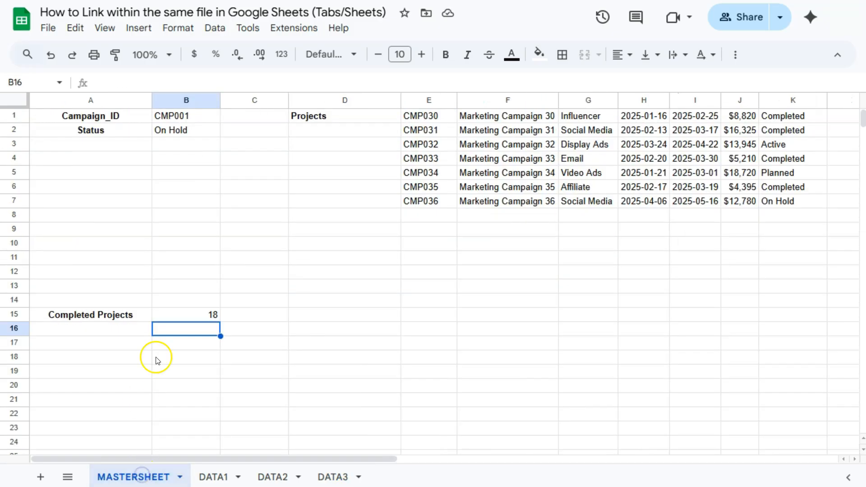
pyautogui.click(197, 315)
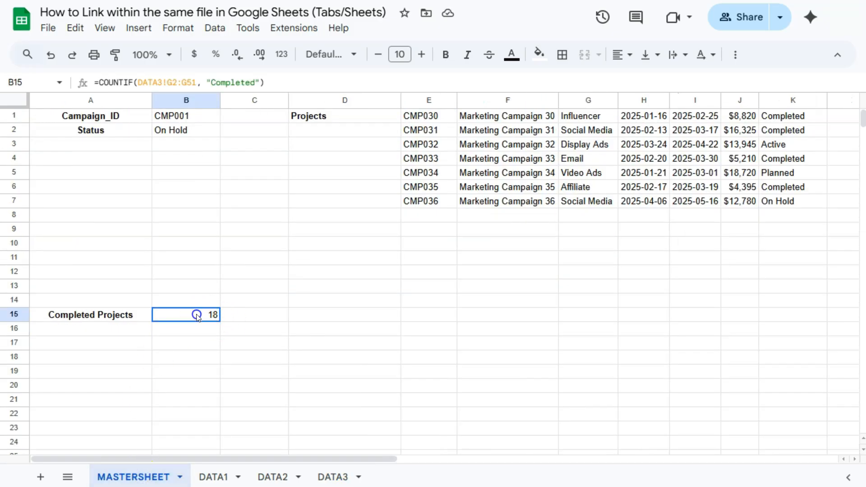
# - Review the linking formulas in cells B2, E1 and B15 on MASTERSHEET
pyautogui.click(207, 130)
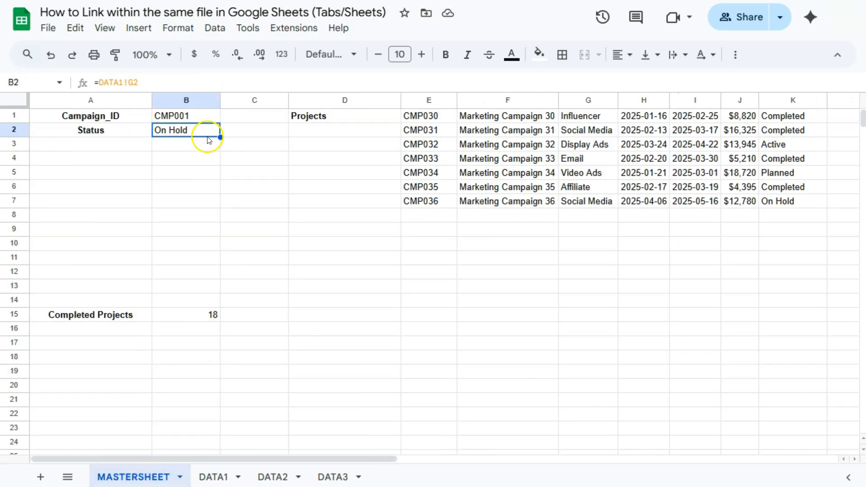
pyautogui.click(443, 123)
pyautogui.click(207, 316)
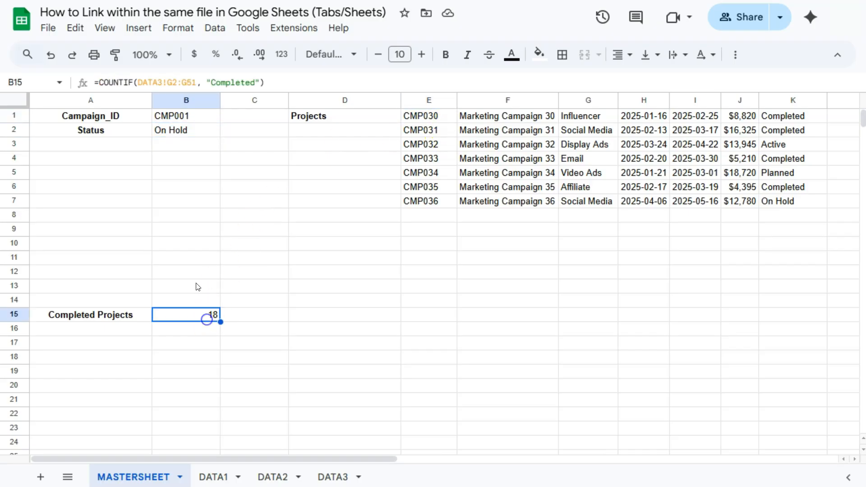
pyautogui.click(193, 132)
pyautogui.click(433, 119)
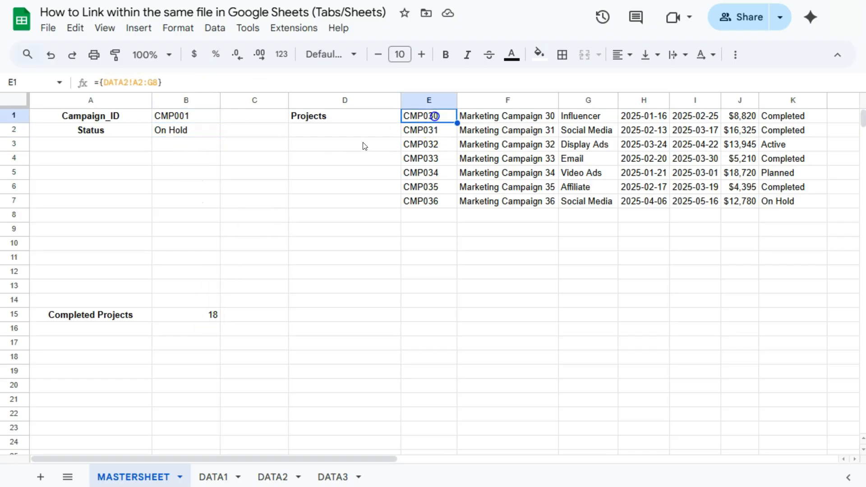
pyautogui.click(198, 312)
# - Look through the source sheets DATA1, DATA2 and DATA3, and return to MASTERSHEET
pyautogui.click(214, 477)
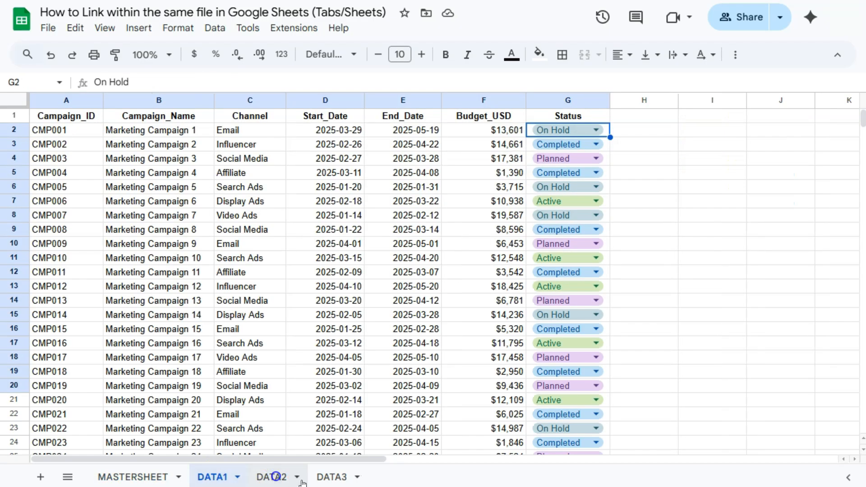
pyautogui.click(276, 477)
pyautogui.click(331, 476)
pyautogui.click(144, 477)
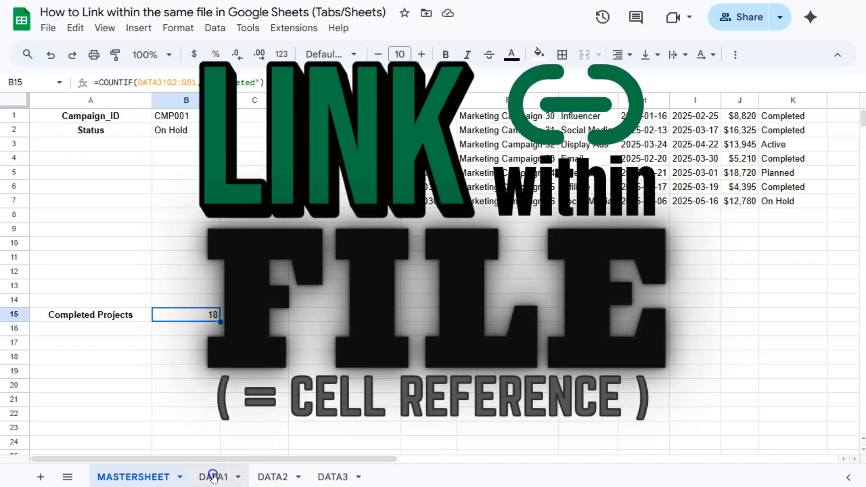
pyautogui.click(214, 476)
pyautogui.click(272, 477)
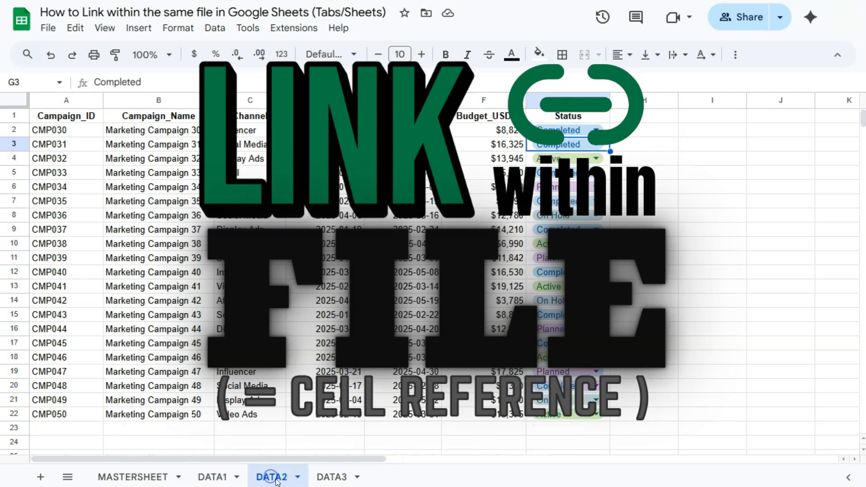
pyautogui.click(333, 480)
pyautogui.click(137, 477)
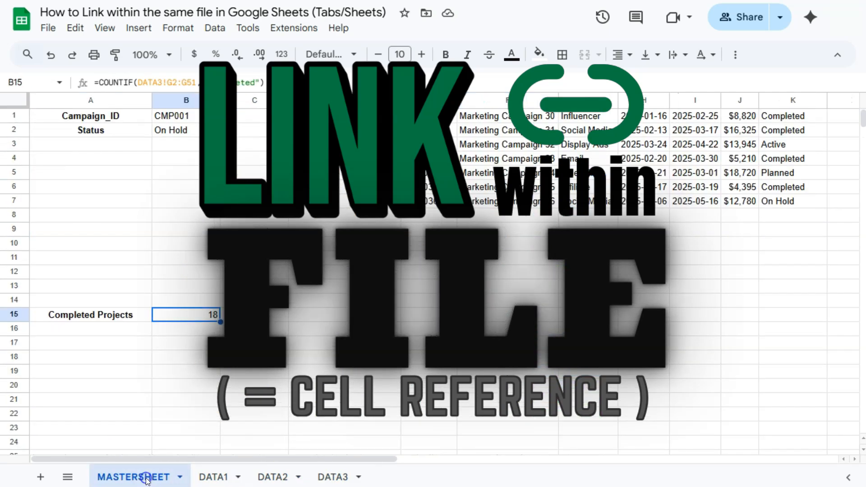